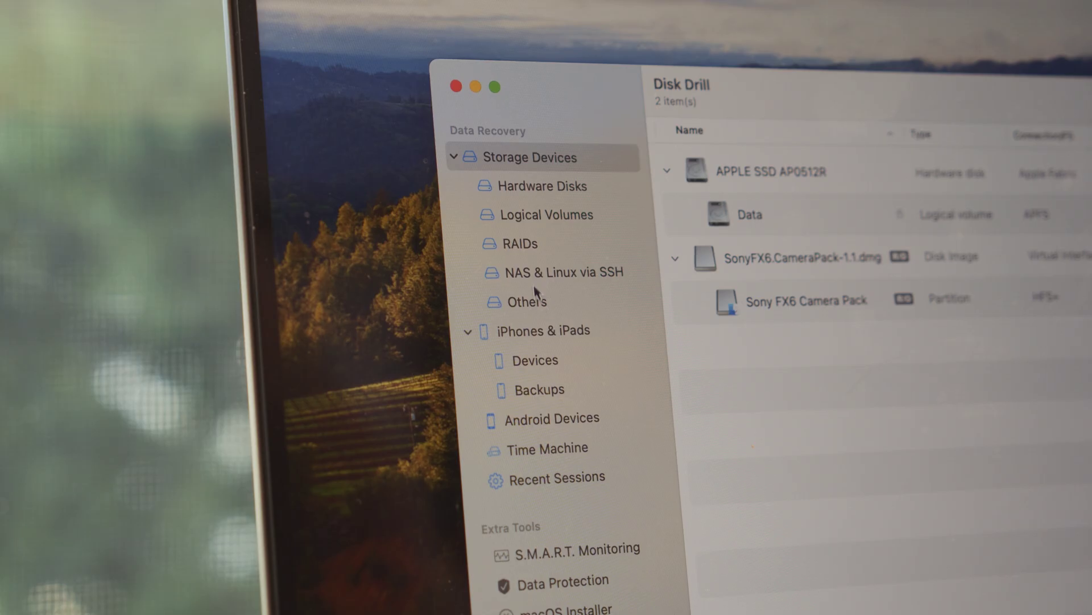
# Show the NAS & Linux via SSH devices in Disk Drill's sidebar
pyautogui.click(534, 271)
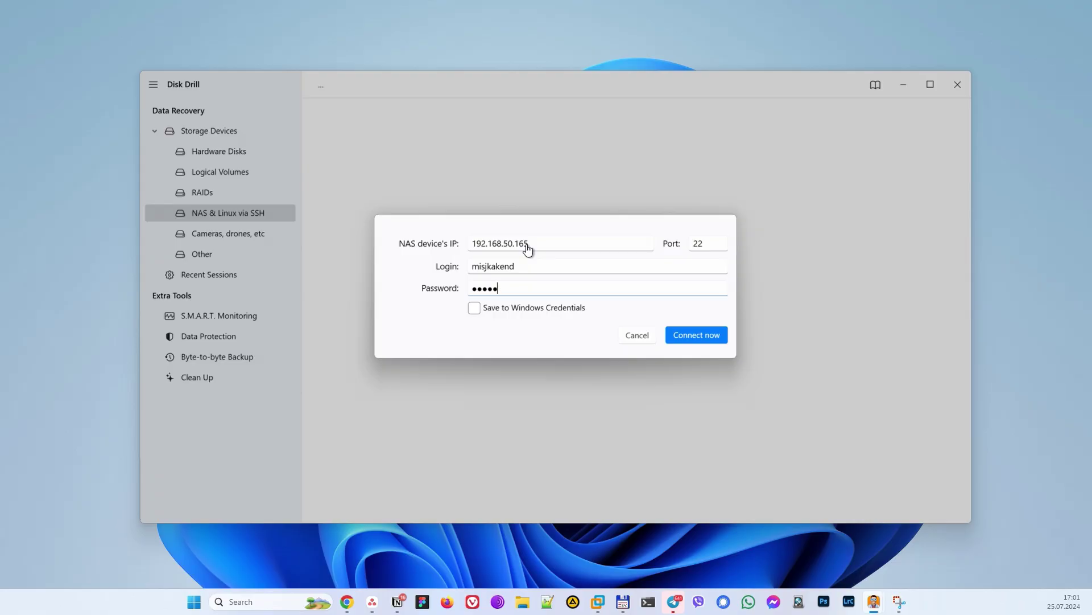
# Enter the NAS password, connect, and select SynVM to list md0 and volume1
pyautogui.write('xxxx')
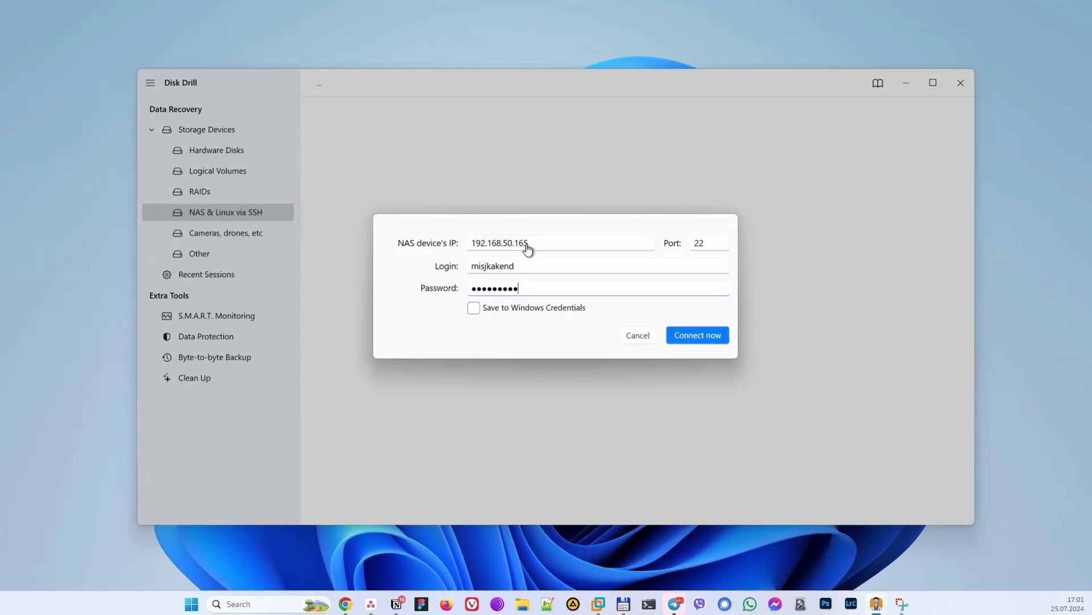
pyautogui.press('Return')
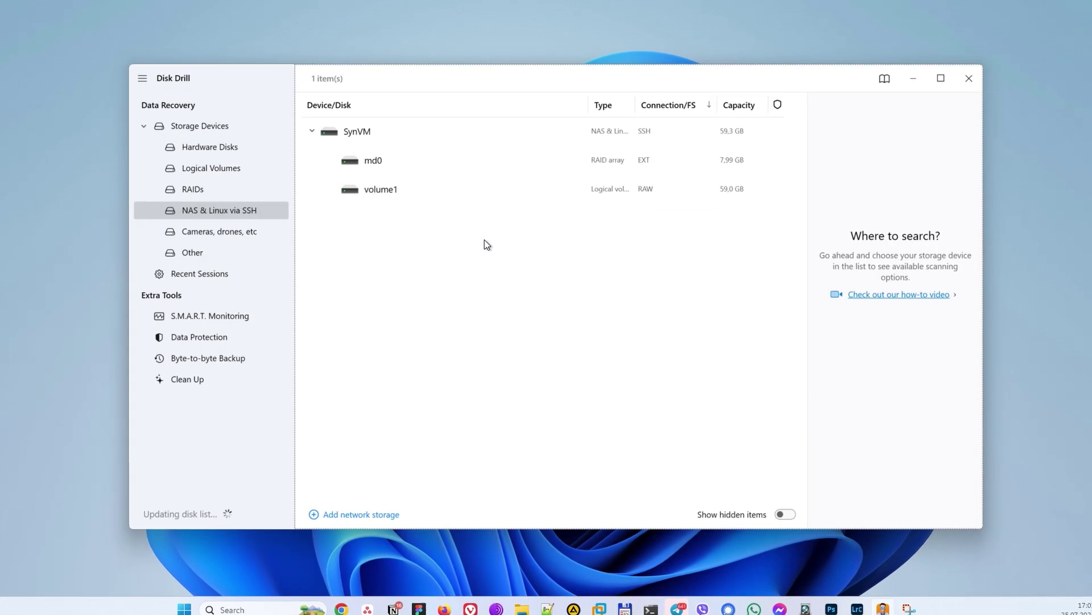
pyautogui.click(416, 142)
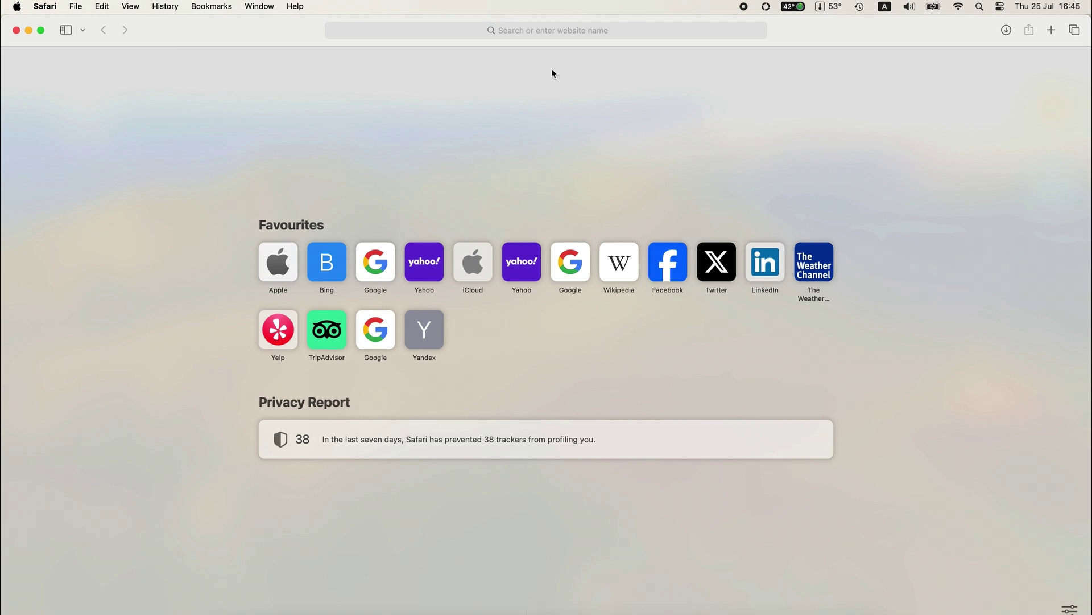
# Load the Synology sign-in page at 192.168.50.165 and enter the NAS username
pyautogui.click(545, 29)
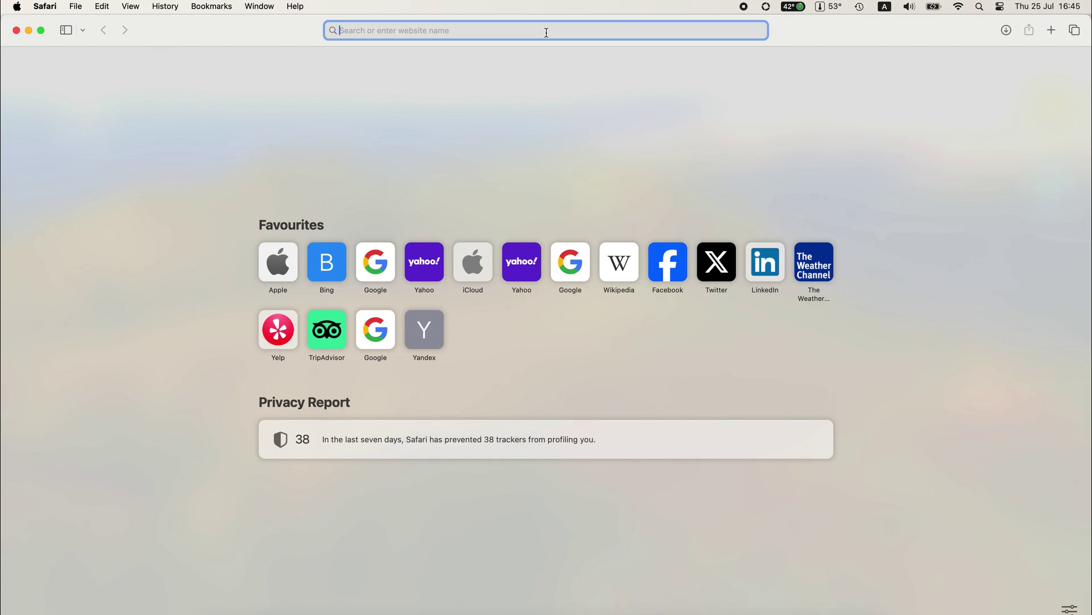
pyautogui.write('192.168.')
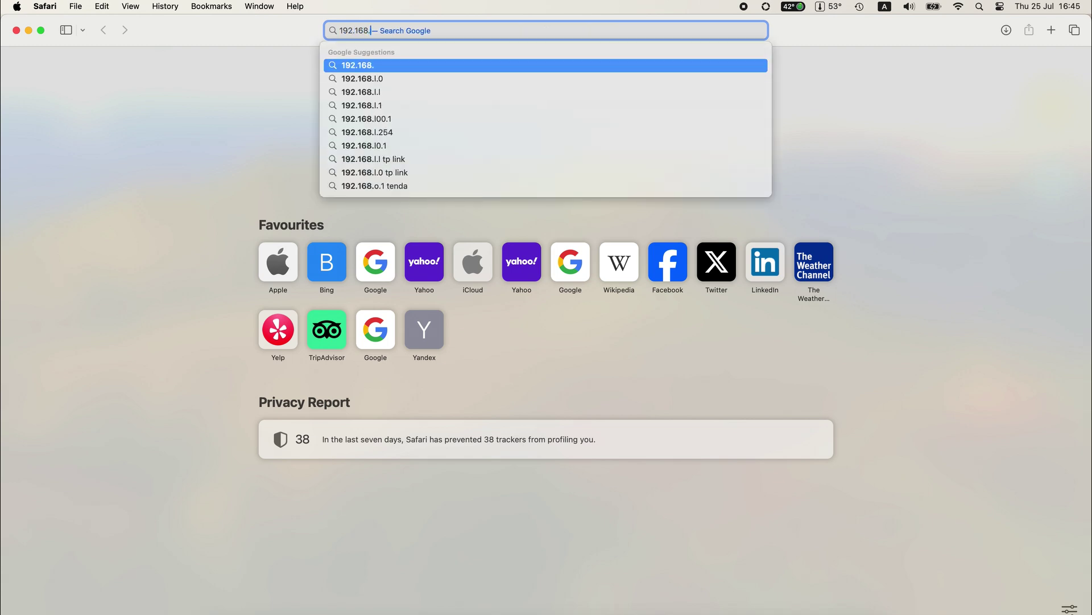
pyautogui.write('50.165')
pyautogui.press('Return')
pyautogui.write('misjkakend')
pyautogui.press('Return')
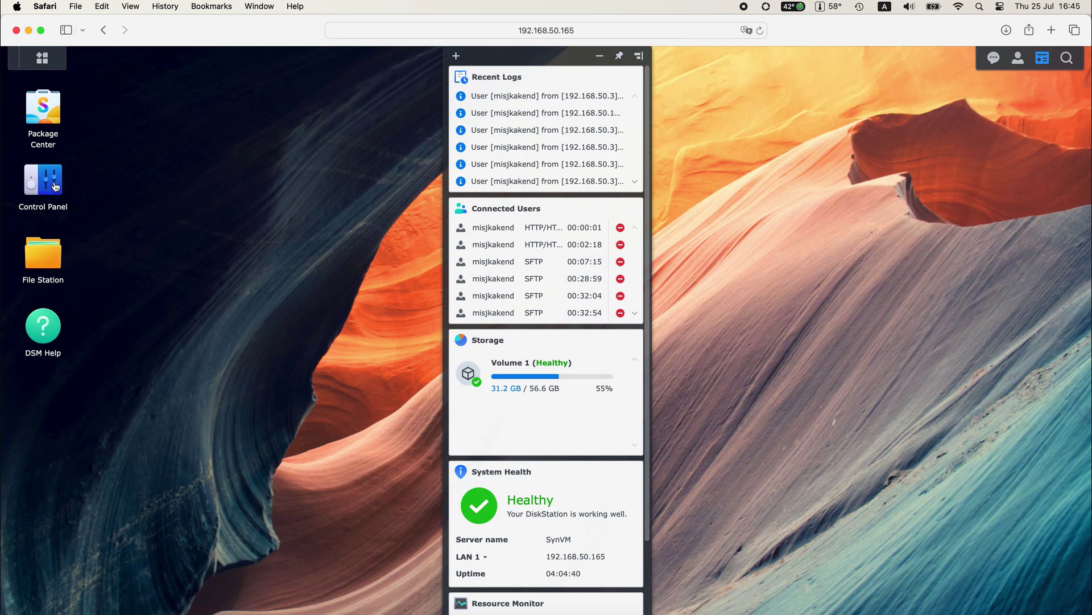
# In Control Panel > Terminal & SNMP, enable the SSH service
pyautogui.click(56, 186)
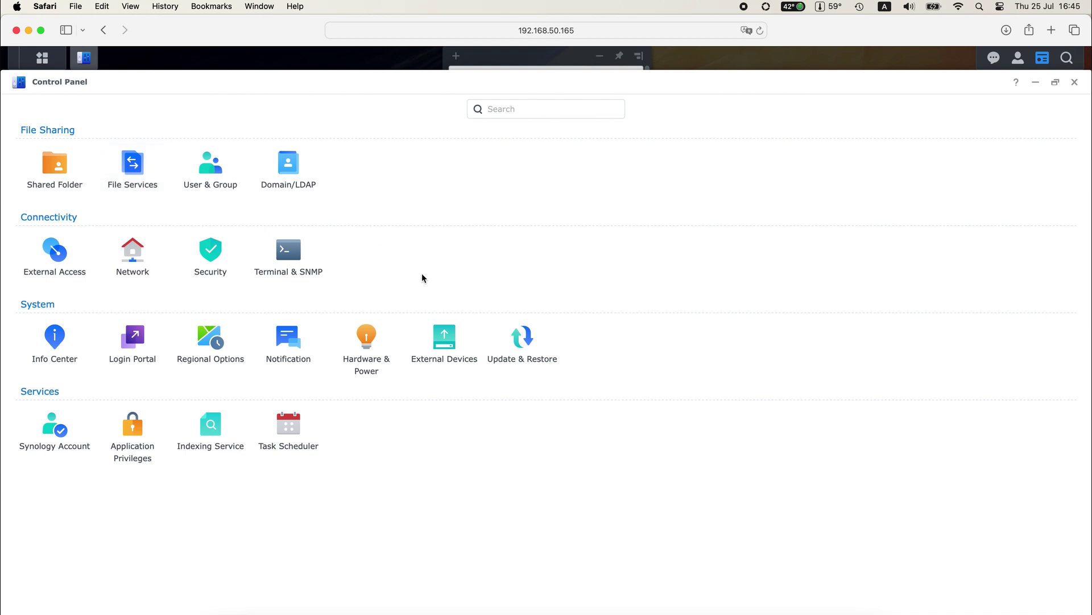
pyautogui.click(306, 261)
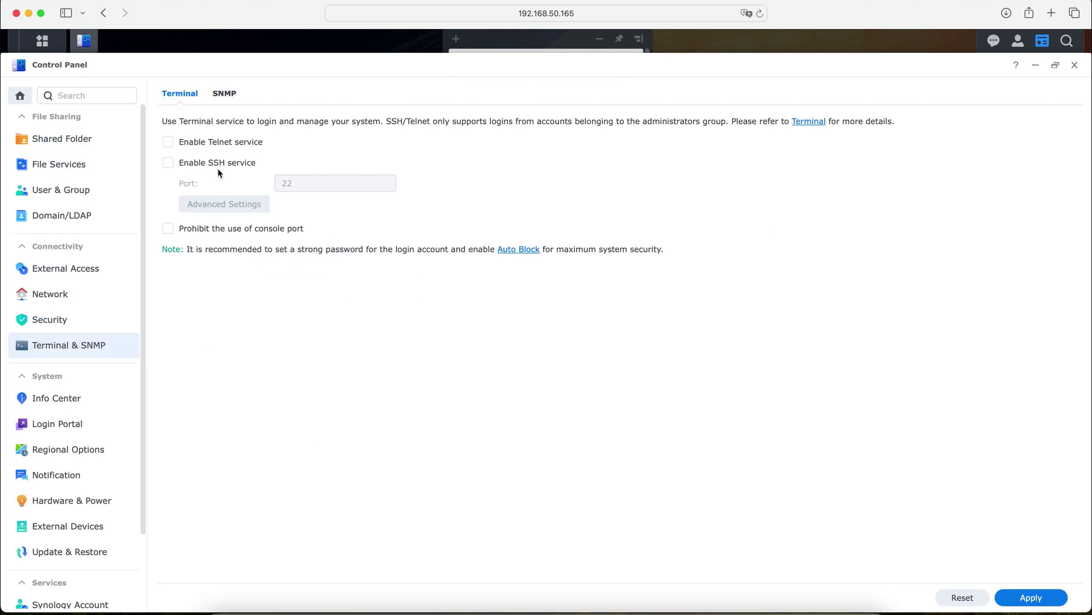
pyautogui.click(1034, 600)
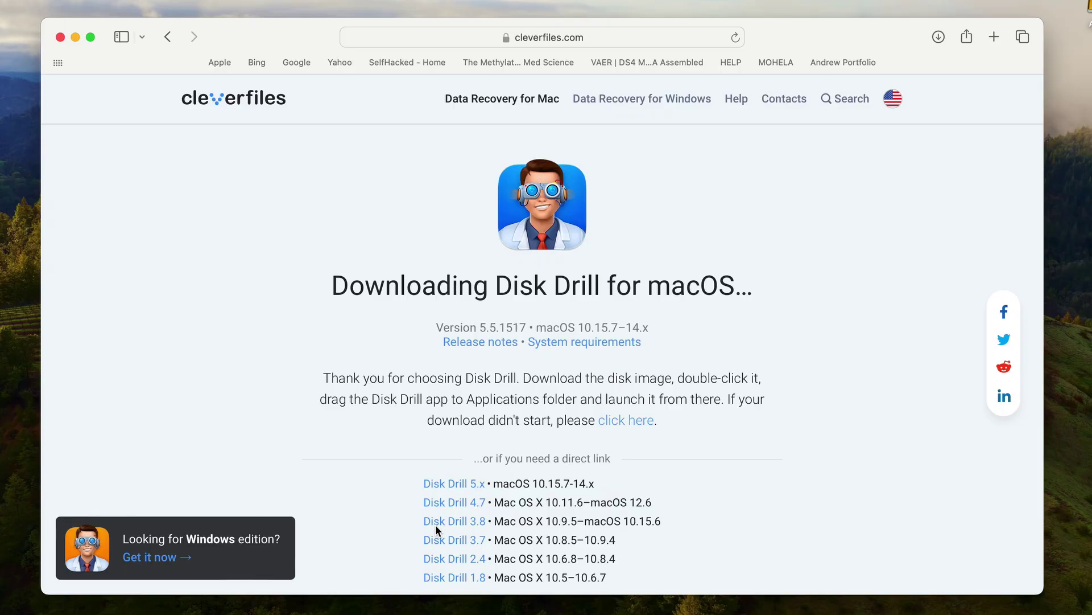
# Show Safari's downloads list with diskdrill.dmg
pyautogui.scroll(-2, 435, 529)
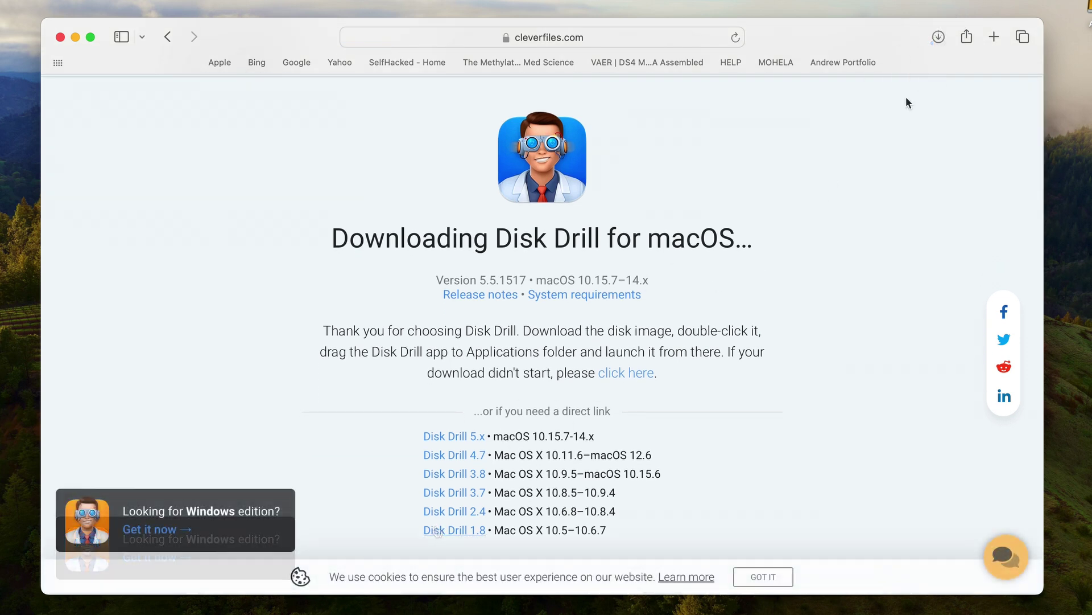
pyautogui.click(939, 38)
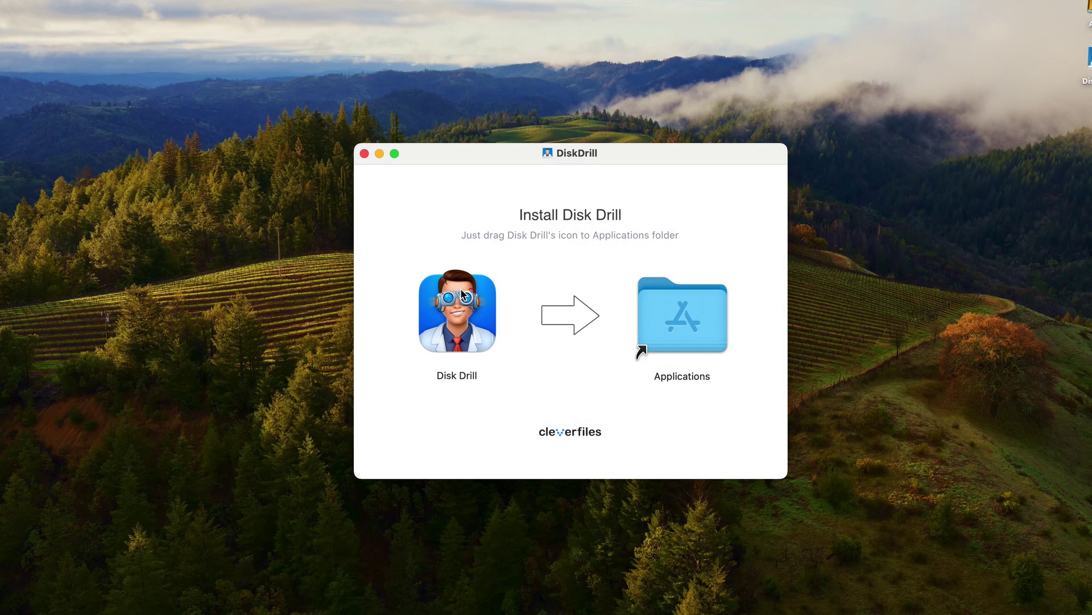
# Drag Disk Drill into the Applications folder to install it
pyautogui.moveTo(442, 292); pyautogui.dragTo(661, 305)
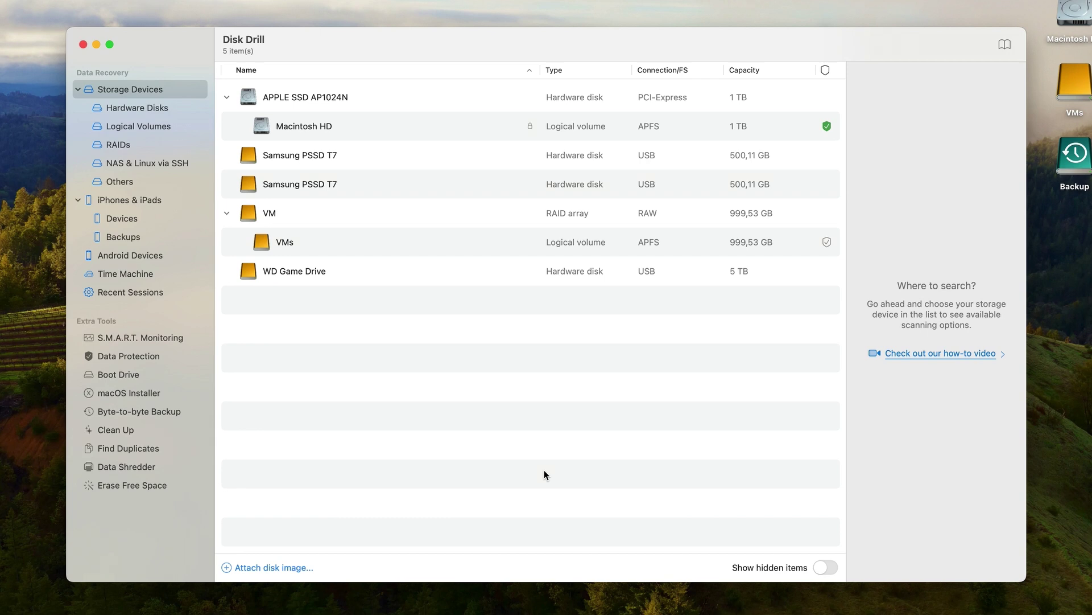
# Add network storage at 192.168.50.165 with the NAS login and password, and connect
pyautogui.click(169, 165)
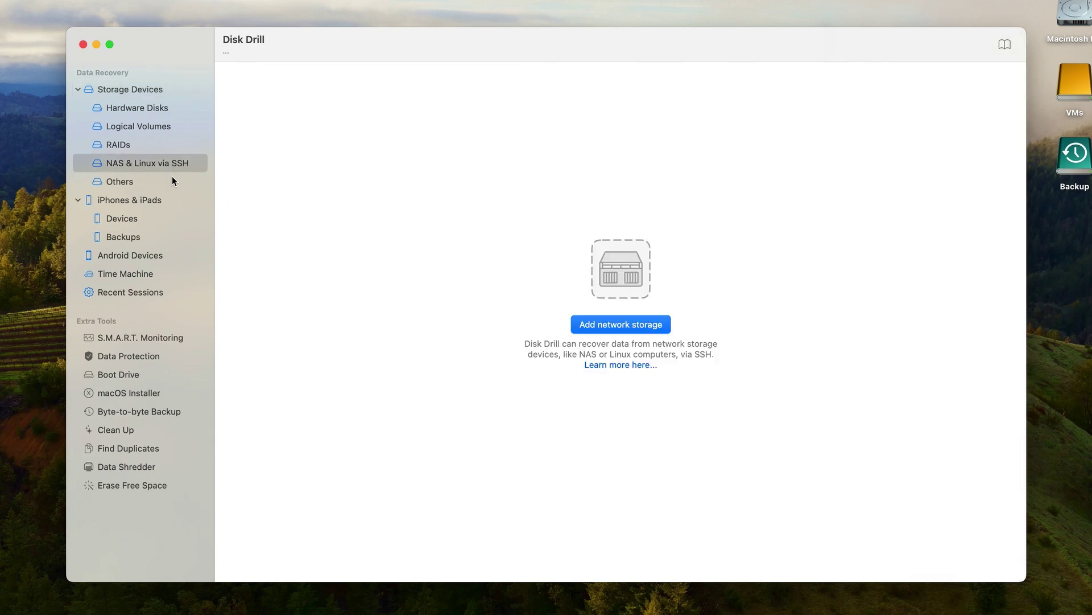
pyautogui.click(656, 327)
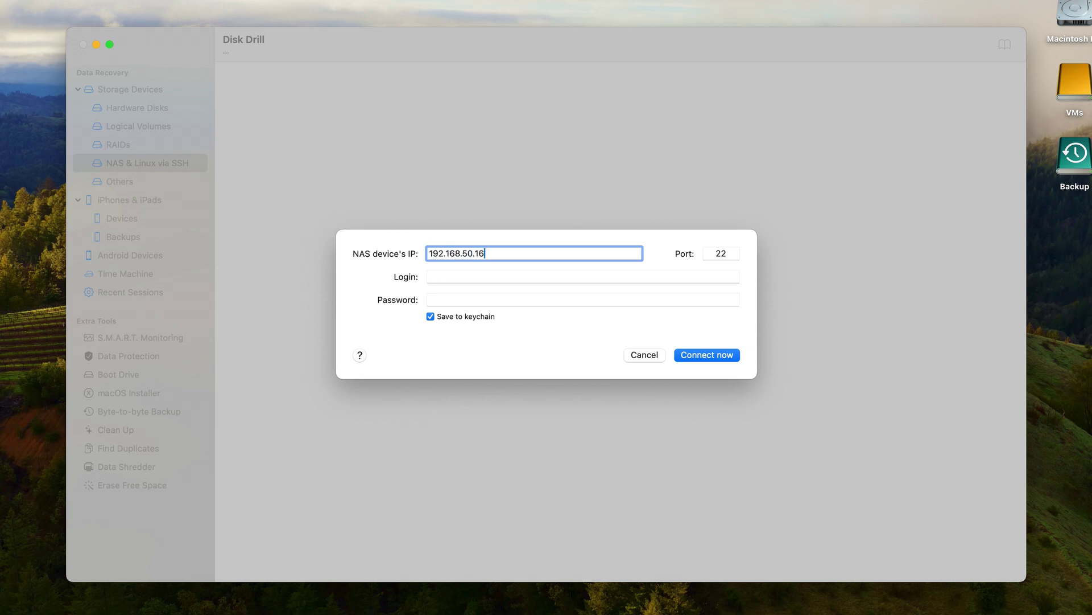
pyautogui.write('192.168.50.165')
pyautogui.press('Tab')
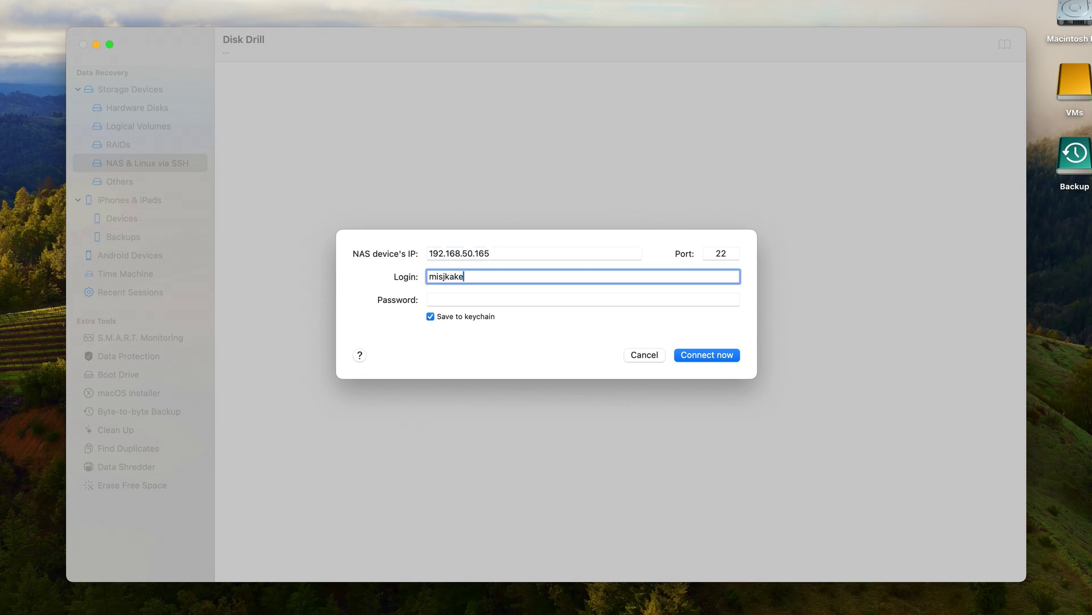
pyautogui.press('Tab')
pyautogui.write('*********')
pyautogui.press('Return')
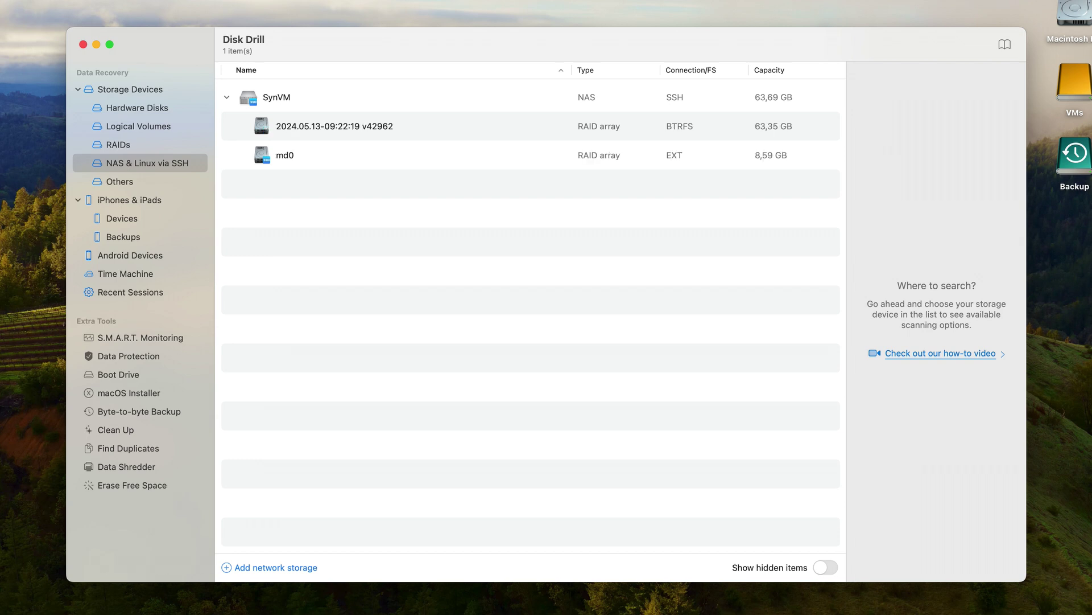
# Scan the 2024.05.13-09:22:19 v42962 RAID array for lost data and open the found files
pyautogui.click(335, 126)
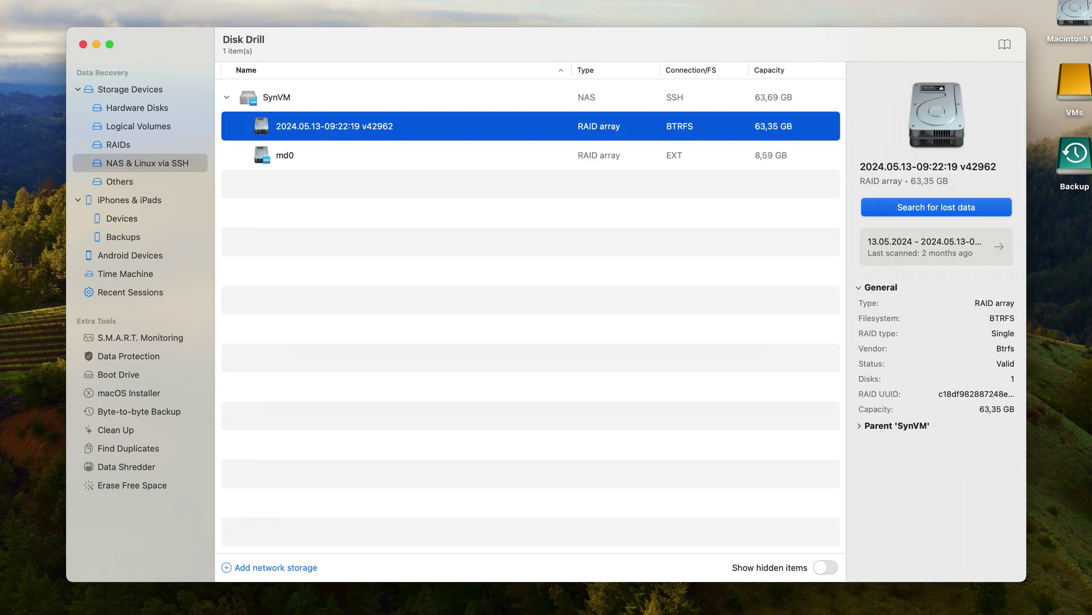
pyautogui.press('Return')
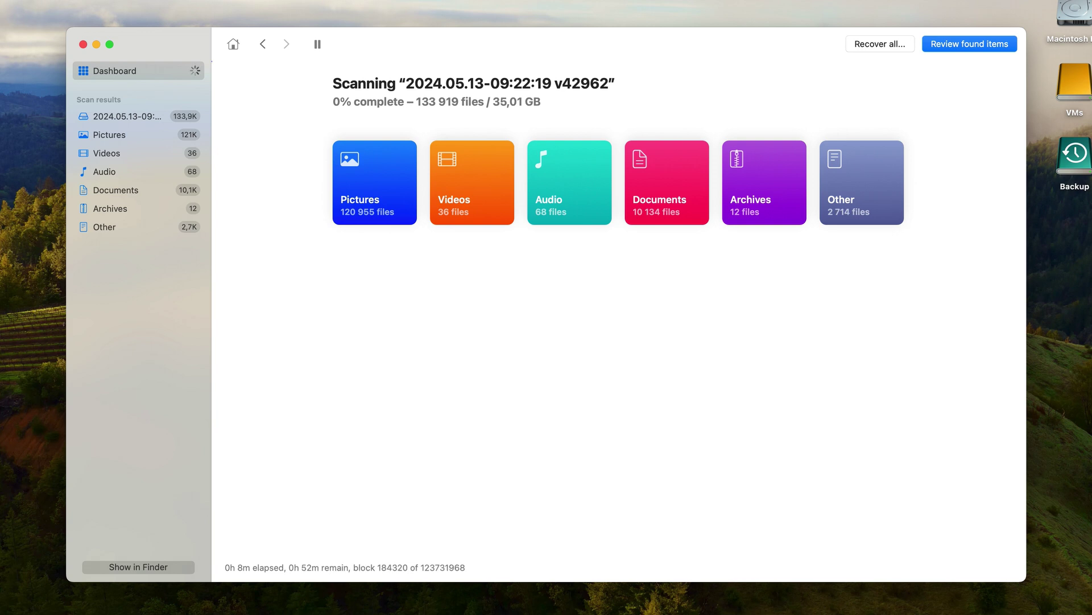
pyautogui.click(128, 119)
# Expand Test-RAID5-Compession > 2, preview IMG_20200713_141808.jpg, and filter to High recovery chances
pyautogui.click(253, 370)
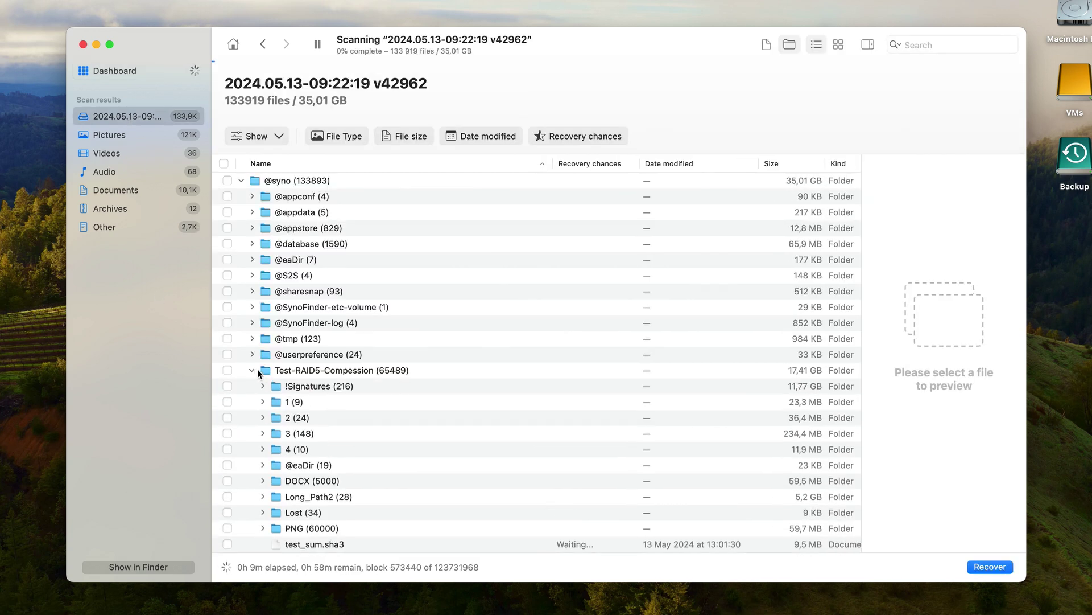
pyautogui.scroll(-1, 440, 391)
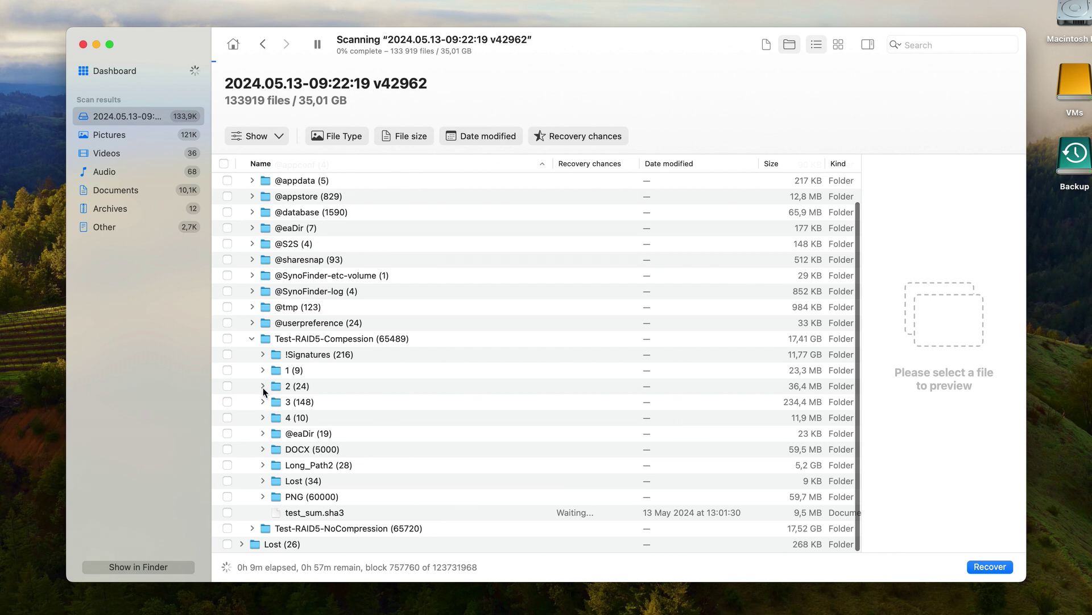
pyautogui.click(262, 386)
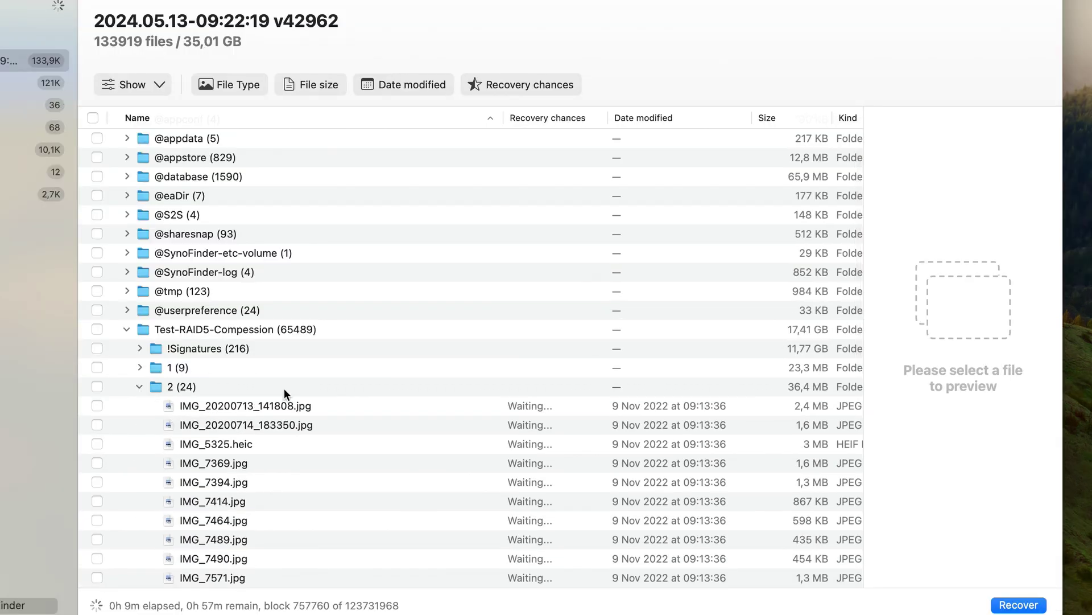
pyautogui.click(289, 405)
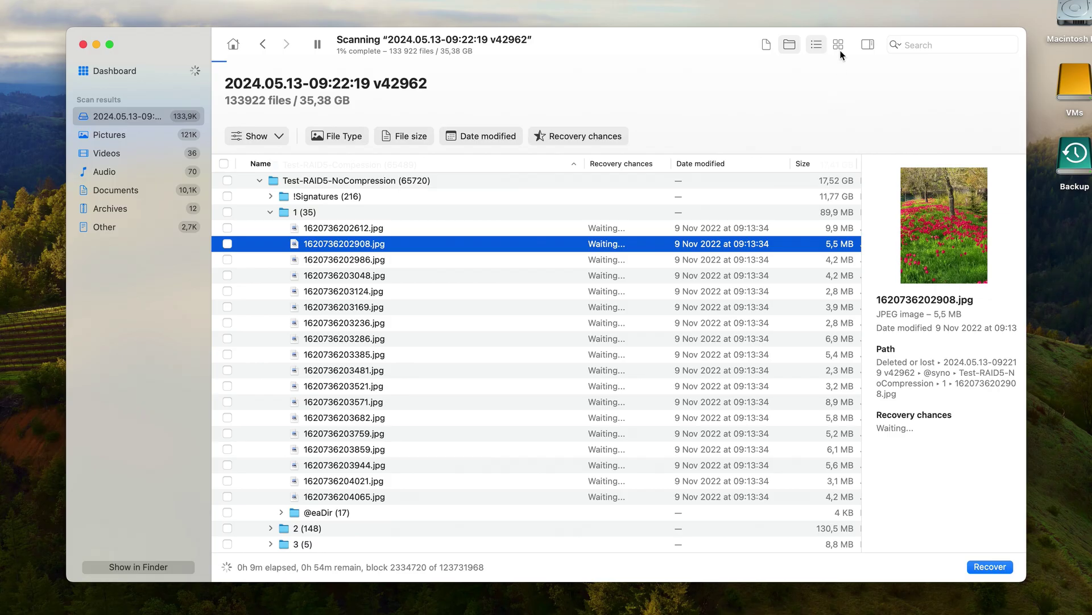
pyautogui.click(839, 49)
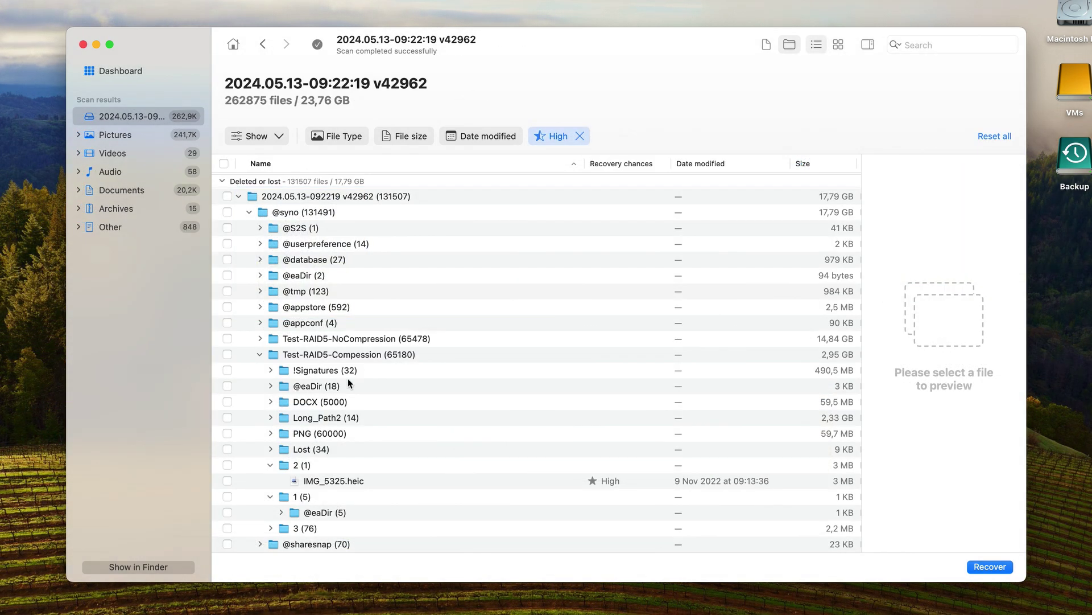
# Recover the three HEIC photos to the Desktop and show them in Finder
pyautogui.scroll(-1, 350, 383)
pyautogui.moveTo(325, 449)
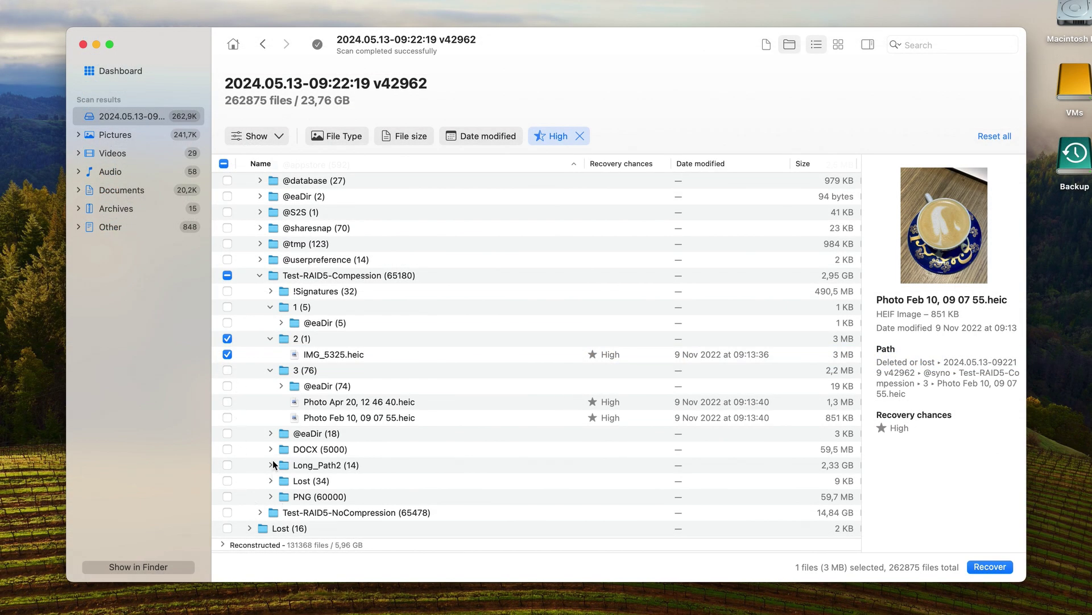
pyautogui.click(227, 402)
pyautogui.click(229, 418)
pyautogui.click(990, 567)
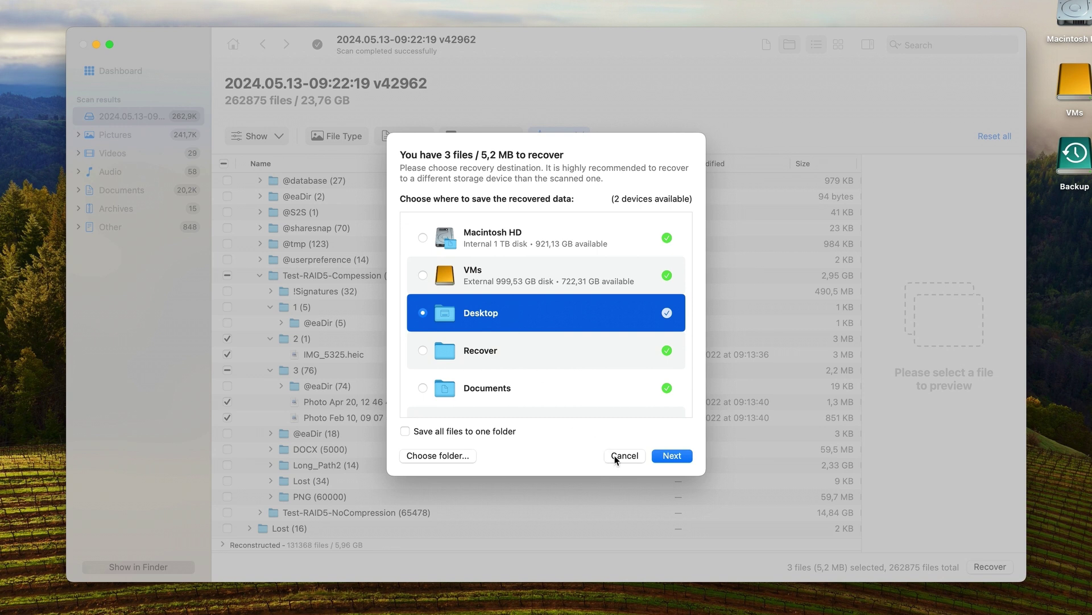
pyautogui.click(680, 456)
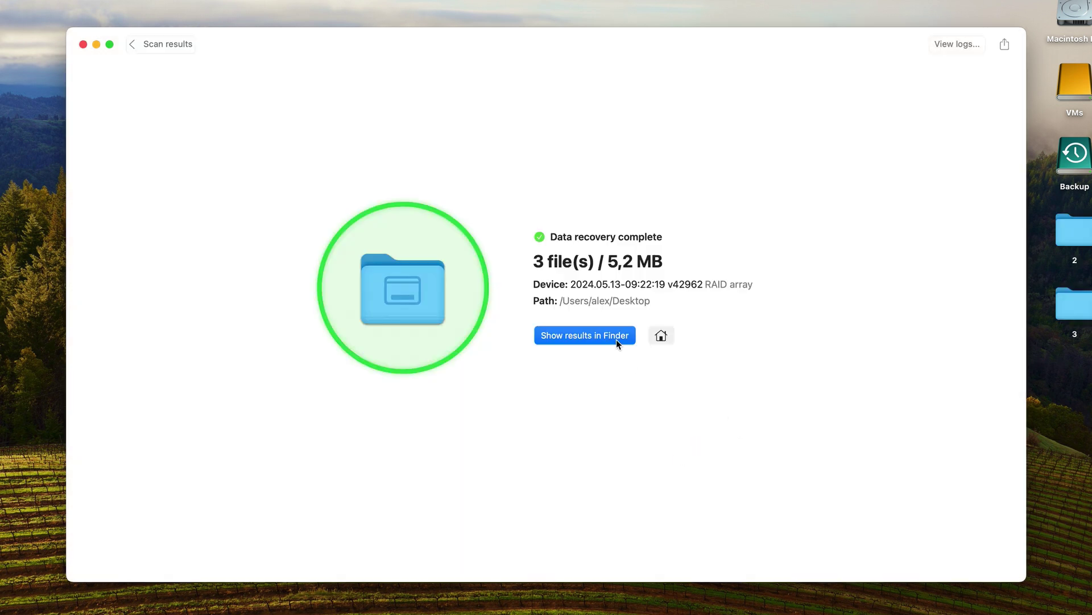
pyautogui.click(617, 339)
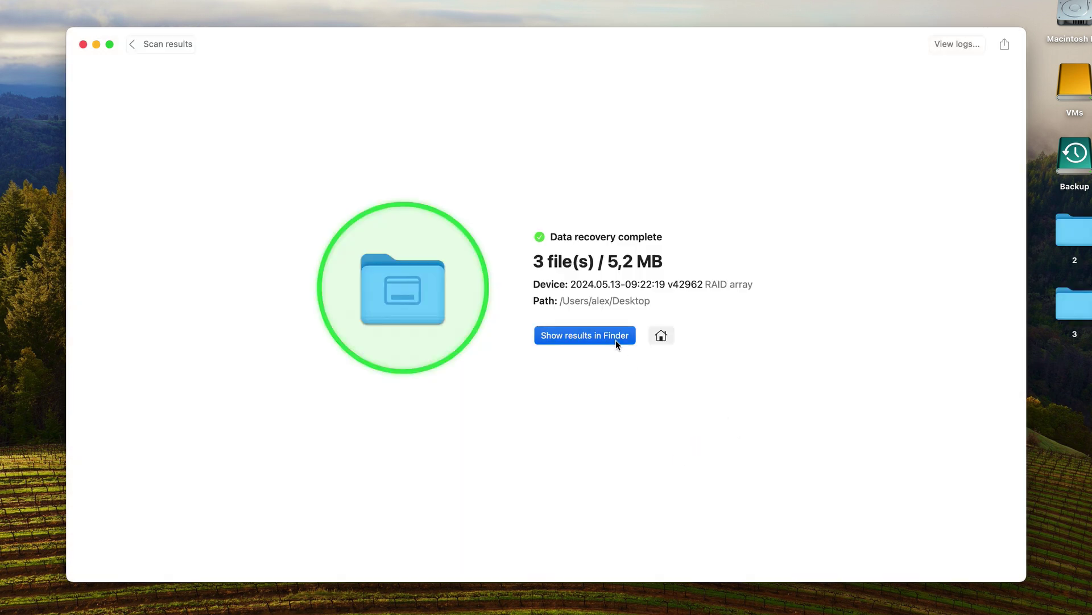